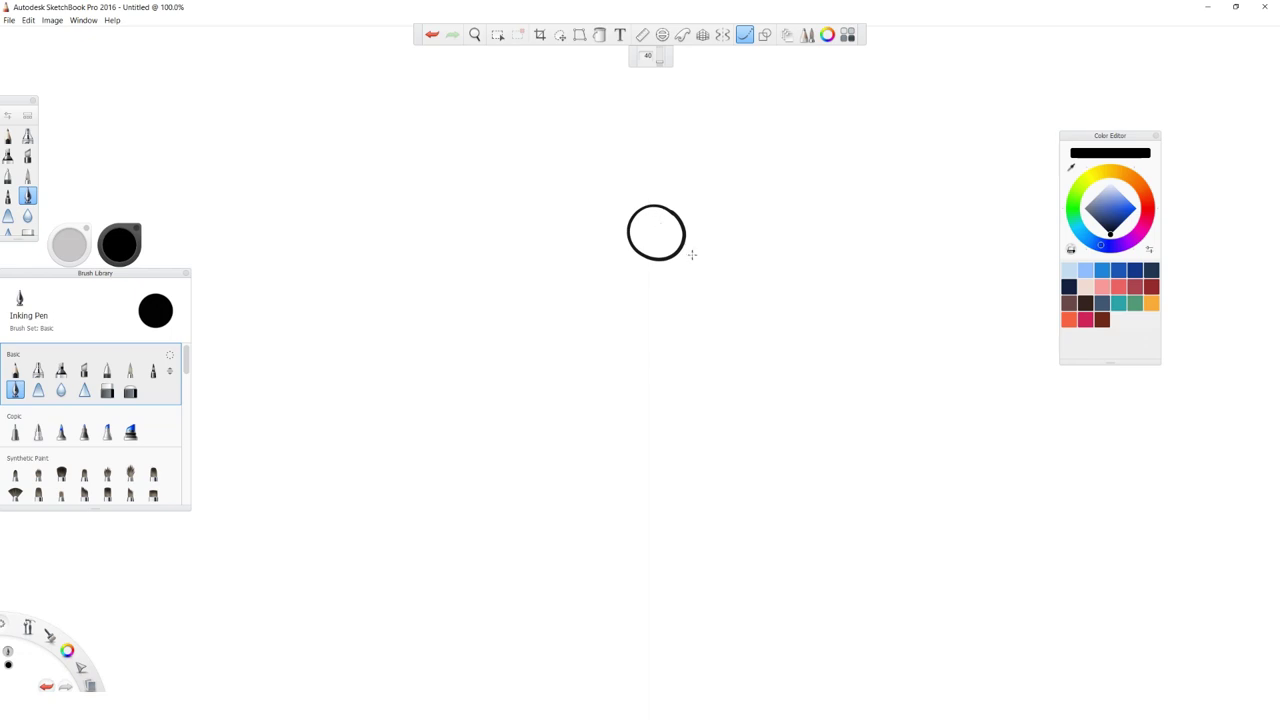
Draw a second round eye touching the first, a small circular pupil in each, and a short brow line above the first eye
mouse_move(722, 207)
mouse_down()
mouse_move(678, 239)
mouse_move(683, 261)
mouse_move(710, 272)
mouse_move(748, 238)
mouse_move(706, 202)
mouse_up()
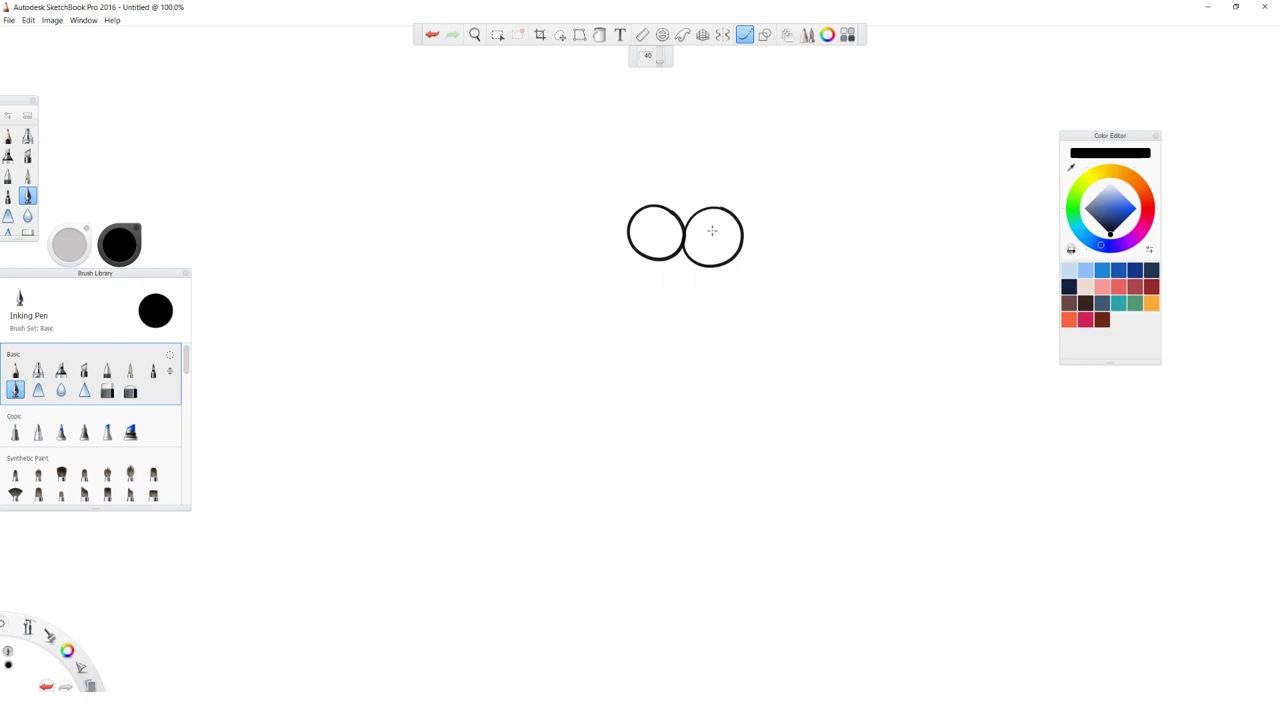
mouse_move(711, 233)
mouse_down()
mouse_move(704, 251)
mouse_move(736, 232)
mouse_move(722, 215)
mouse_move(696, 222)
mouse_up()
mouse_move(639, 232)
mouse_down()
mouse_move(664, 252)
mouse_move(680, 246)
mouse_move(676, 225)
mouse_up()
drag(651, 201, 675, 199)
key(ctrl+z)
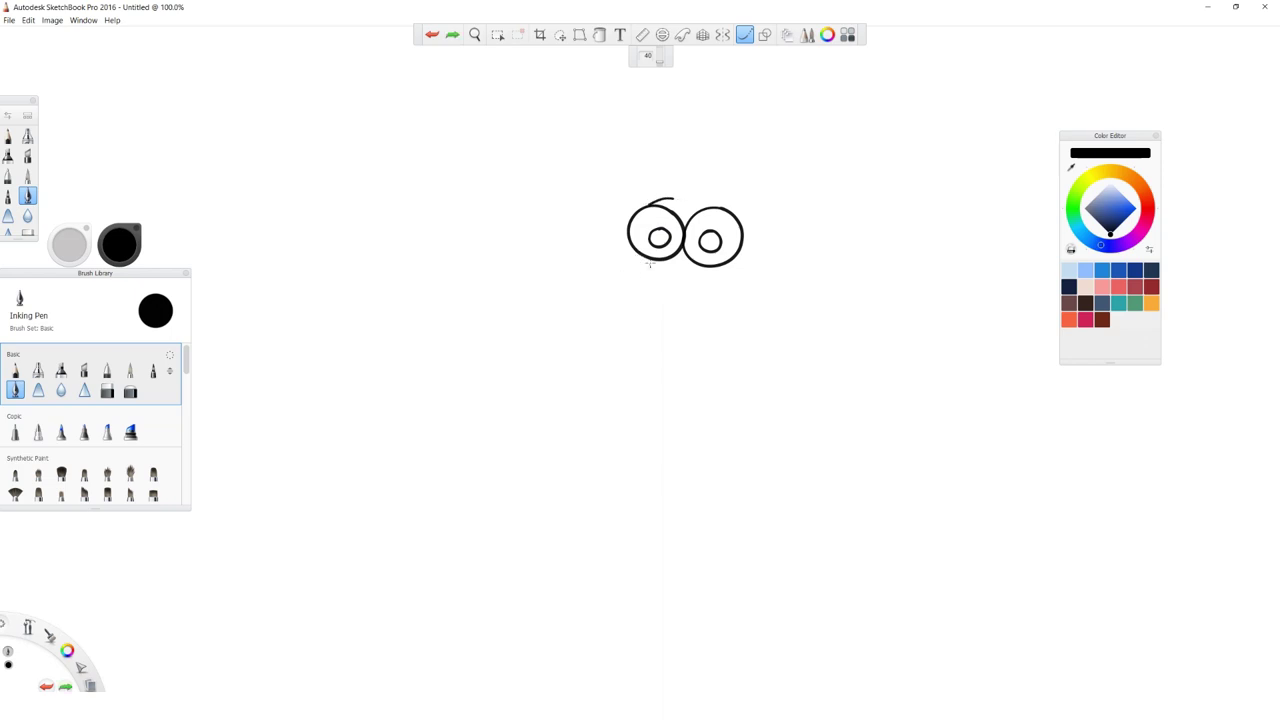
Draw a short bridge line from the first eye and a large oval nose at its end
mouse_move(647, 257)
mouse_down()
mouse_move(601, 273)
mouse_move(620, 286)
mouse_move(618, 244)
mouse_move(583, 241)
mouse_move(558, 268)
mouse_move(585, 313)
mouse_move(621, 285)
mouse_up()
key(ctrl+z)
mouse_move(618, 249)
mouse_down()
mouse_move(591, 223)
mouse_move(551, 237)
mouse_move(549, 277)
mouse_move(572, 308)
mouse_move(603, 320)
mouse_move(622, 310)
mouse_move(616, 242)
mouse_up()
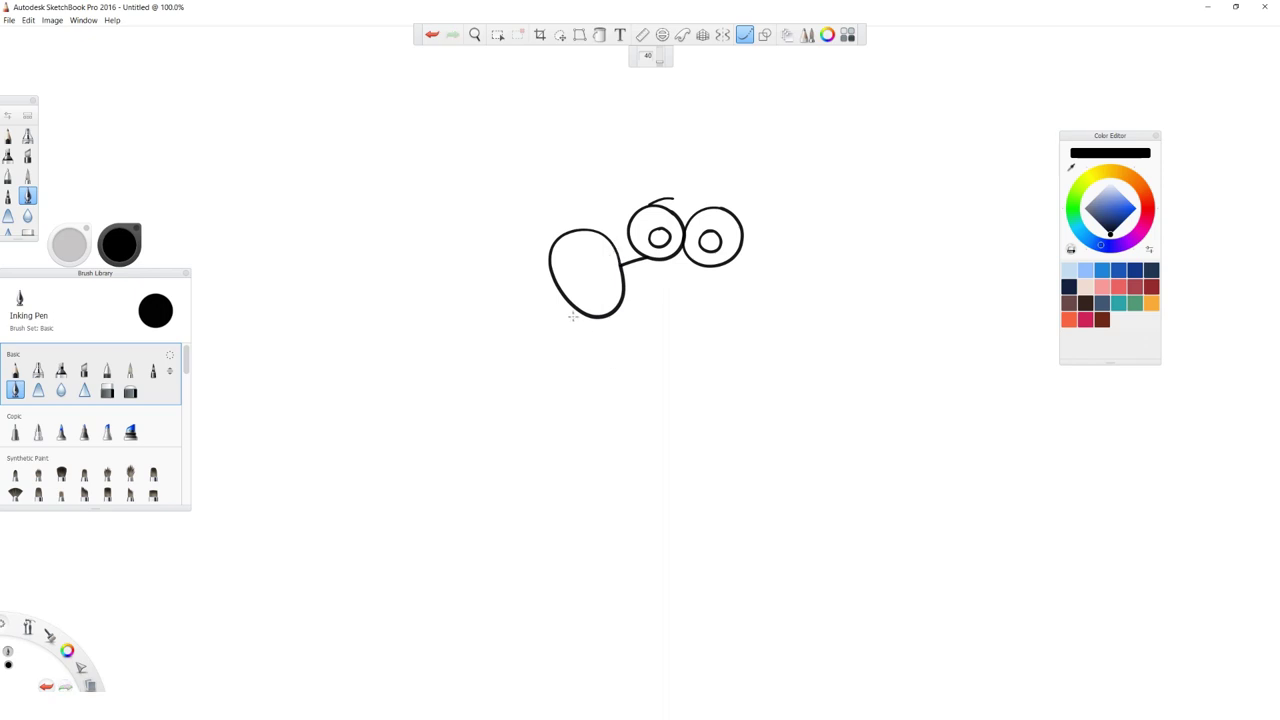
Draw the rounded muzzle curving from beneath the nose up into a smile with a short cheek crease at its end
mouse_move(573, 302)
mouse_down()
mouse_move(575, 374)
mouse_move(639, 403)
mouse_move(684, 395)
mouse_move(738, 334)
mouse_up()
key(ctrl+z)
mouse_move(570, 308)
mouse_down()
mouse_move(575, 373)
mouse_move(608, 398)
mouse_move(667, 399)
mouse_move(728, 353)
mouse_move(749, 280)
mouse_move(765, 321)
mouse_up()
key(ctrl+z)
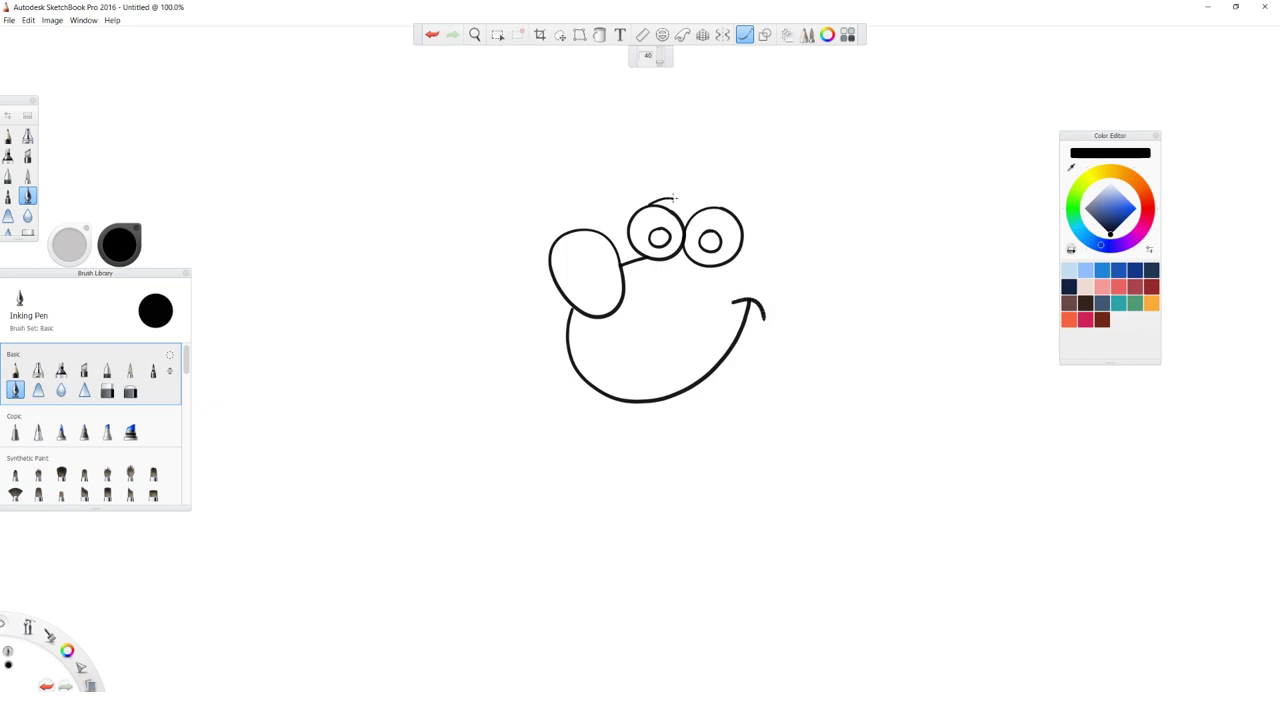
Draw the curved top of the head from above the first eye to the back of the head
mouse_move(674, 196)
mouse_down()
mouse_move(694, 171)
mouse_move(734, 174)
mouse_move(748, 204)
mouse_up()
key(ctrl+z)
mouse_move(648, 203)
mouse_down()
mouse_move(690, 170)
mouse_move(737, 178)
mouse_move(766, 238)
mouse_up()
key(ctrl+z)
mouse_move(646, 200)
mouse_down()
mouse_move(666, 162)
mouse_move(728, 150)
mouse_move(782, 178)
mouse_move(788, 241)
mouse_up()
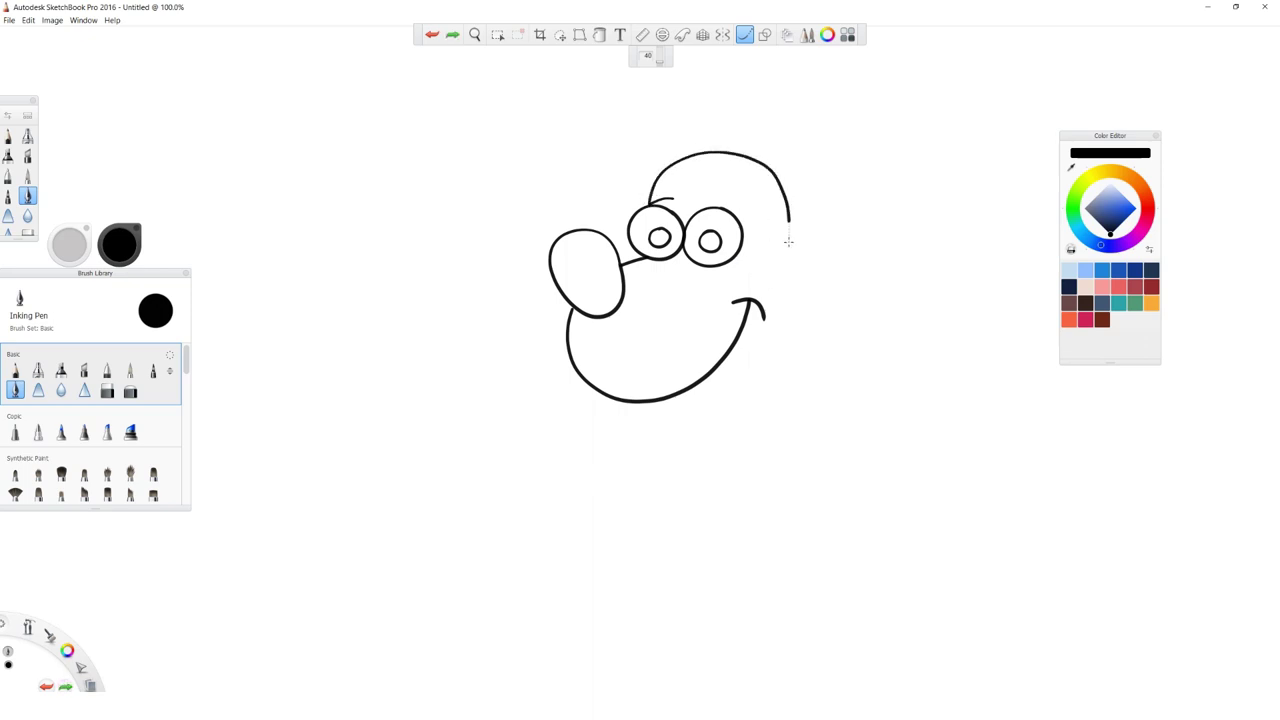
key(ctrl+z)
mouse_move(655, 200)
mouse_down()
mouse_move(697, 171)
mouse_move(760, 177)
mouse_move(799, 204)
mouse_move(804, 228)
mouse_up()
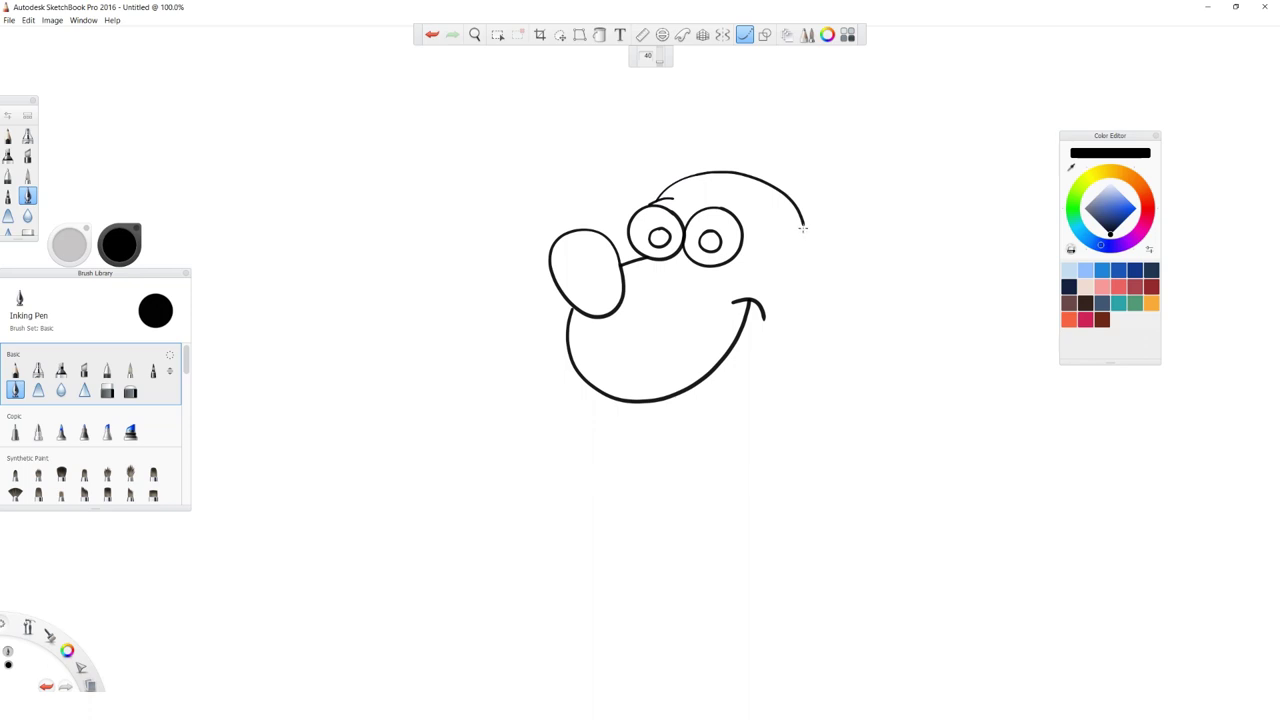
key(ctrl+z)
Draw a long floppy ear hanging from the back of the head and close its base
mouse_move(804, 225)
mouse_down()
mouse_move(834, 220)
mouse_move(871, 249)
mouse_move(883, 309)
mouse_move(866, 340)
mouse_move(797, 349)
mouse_move(814, 263)
mouse_move(800, 238)
mouse_up()
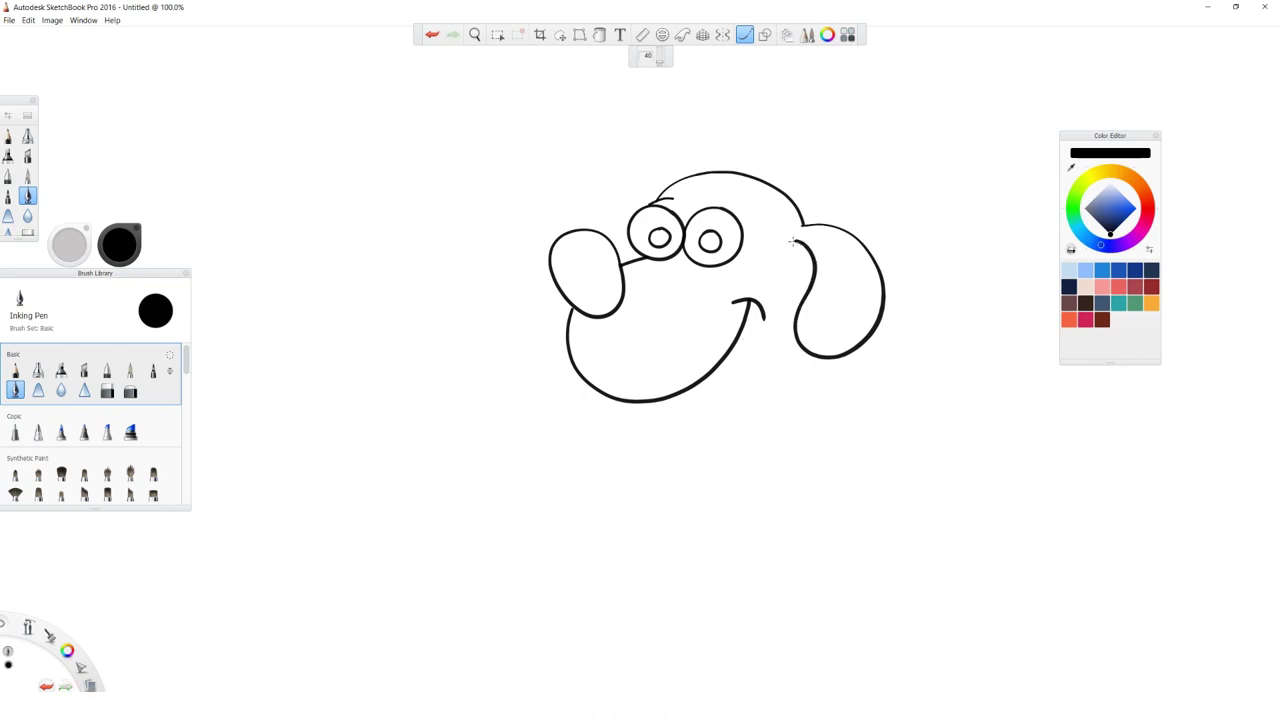
mouse_move(807, 249)
mouse_down()
mouse_move(803, 305)
mouse_move(790, 315)
mouse_move(789, 301)
mouse_up()
key(ctrl+z)
drag(795, 241, 797, 227)
key(ctrl+z)
key(ctrl+z)
Draw the back edge of the head beside the ear, the lower jaw under the smile, and the neck lines
drag(806, 250, 780, 316)
mouse_move(670, 404)
mouse_down()
mouse_move(719, 398)
mouse_move(768, 346)
mouse_up()
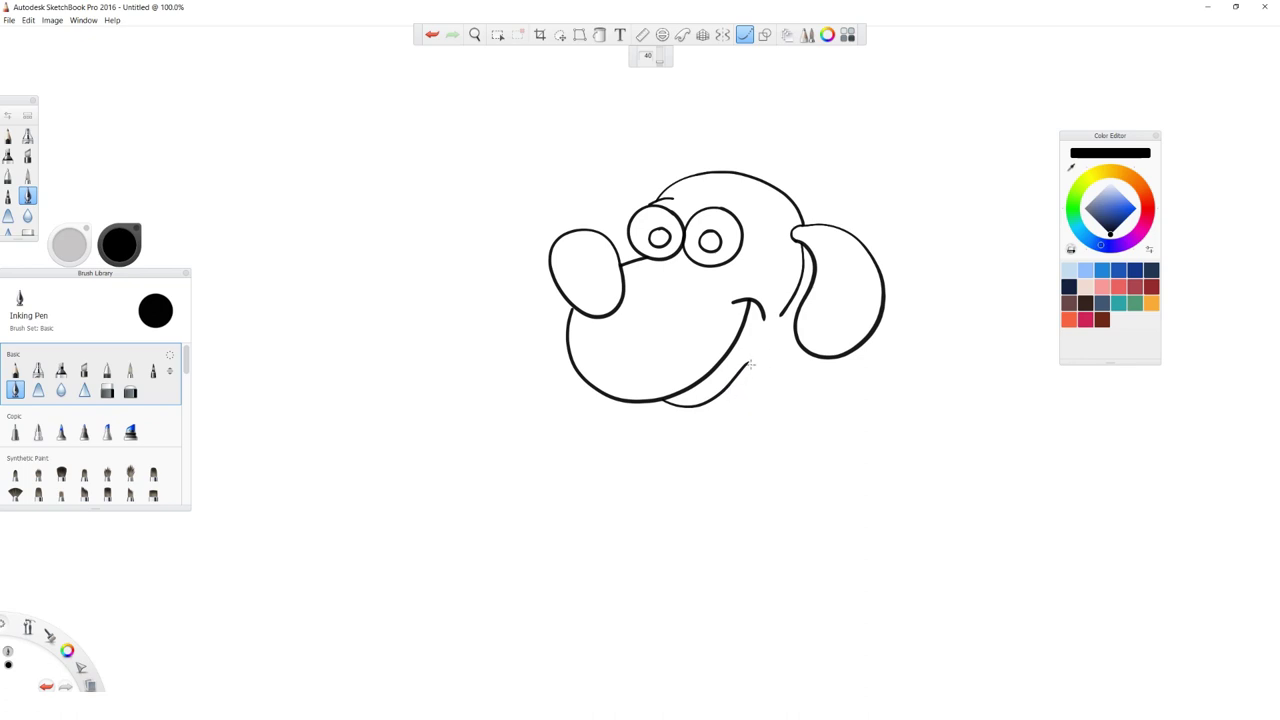
mouse_move(741, 373)
mouse_down()
mouse_move(771, 371)
mouse_move(790, 392)
mouse_up()
drag(779, 317, 800, 373)
key(ctrl+z)
Draw the second ear flopping forward above the nose and a wide collar around the neck
mouse_move(658, 196)
mouse_down()
mouse_move(616, 140)
mouse_move(572, 148)
mouse_move(567, 194)
mouse_move(588, 207)
mouse_move(657, 188)
mouse_move(662, 212)
mouse_up()
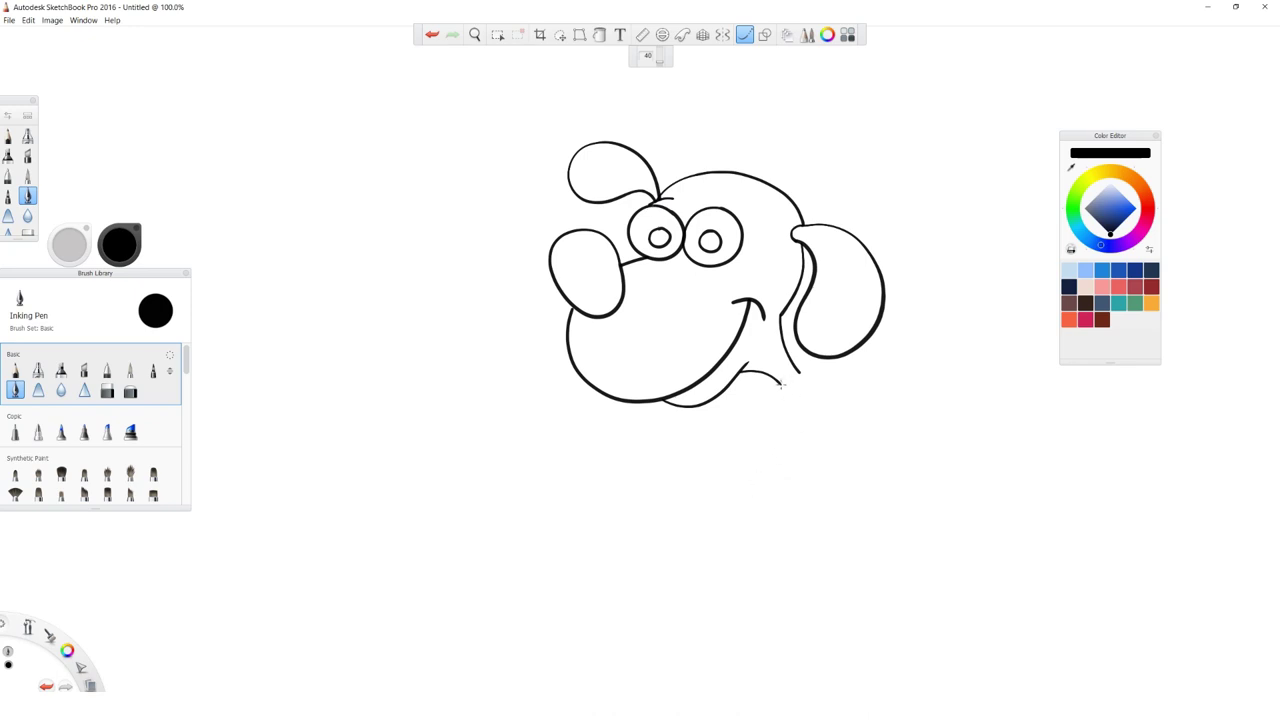
mouse_move(785, 383)
mouse_down()
mouse_move(810, 357)
mouse_move(756, 396)
mouse_up()
key(ctrl+z)
mouse_move(762, 378)
mouse_down()
mouse_move(771, 412)
mouse_move(805, 395)
mouse_move(827, 364)
mouse_move(811, 344)
mouse_move(774, 361)
mouse_move(756, 414)
mouse_move(754, 394)
mouse_move(754, 443)
mouse_move(755, 424)
mouse_move(831, 411)
mouse_move(855, 374)
mouse_move(798, 358)
mouse_up()
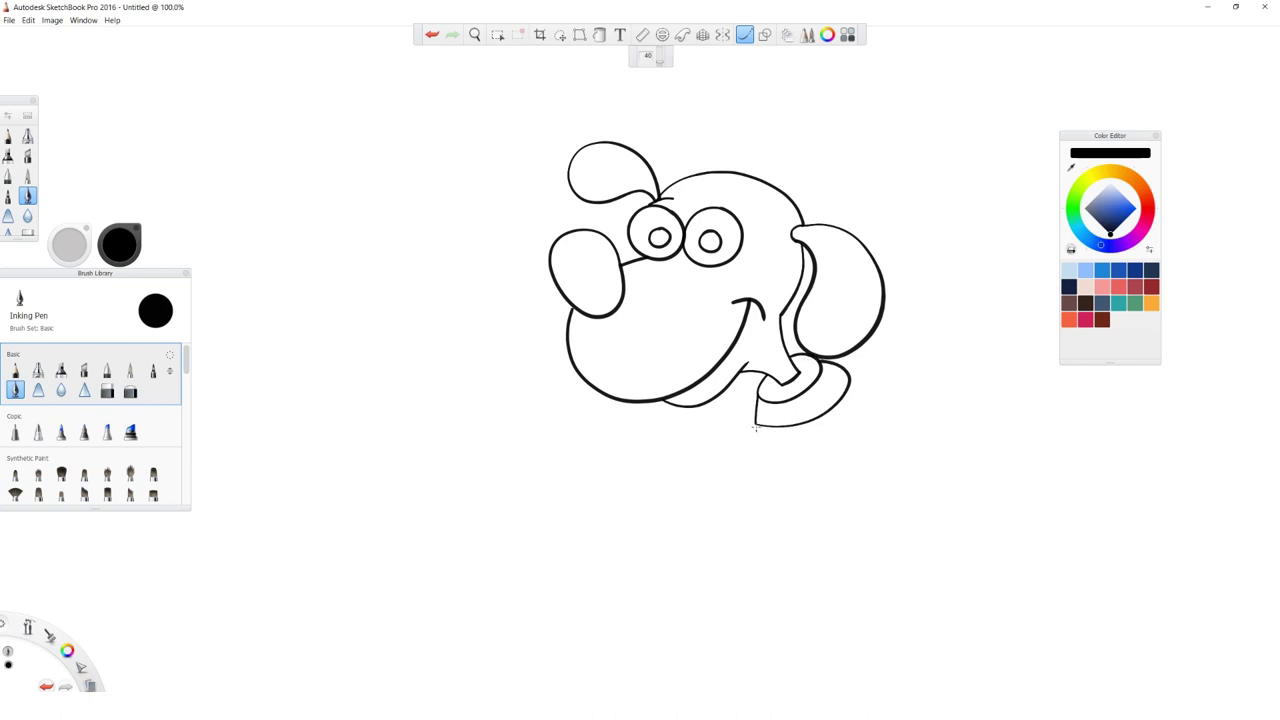
key(ctrl+z)
Draw the dog's two front legs below the collar, with the far leg partly behind the near one
mouse_move(777, 451)
mouse_down()
mouse_move(777, 523)
mouse_move(757, 563)
mouse_up()
mouse_move(807, 455)
mouse_down()
mouse_move(817, 531)
mouse_move(805, 574)
mouse_up()
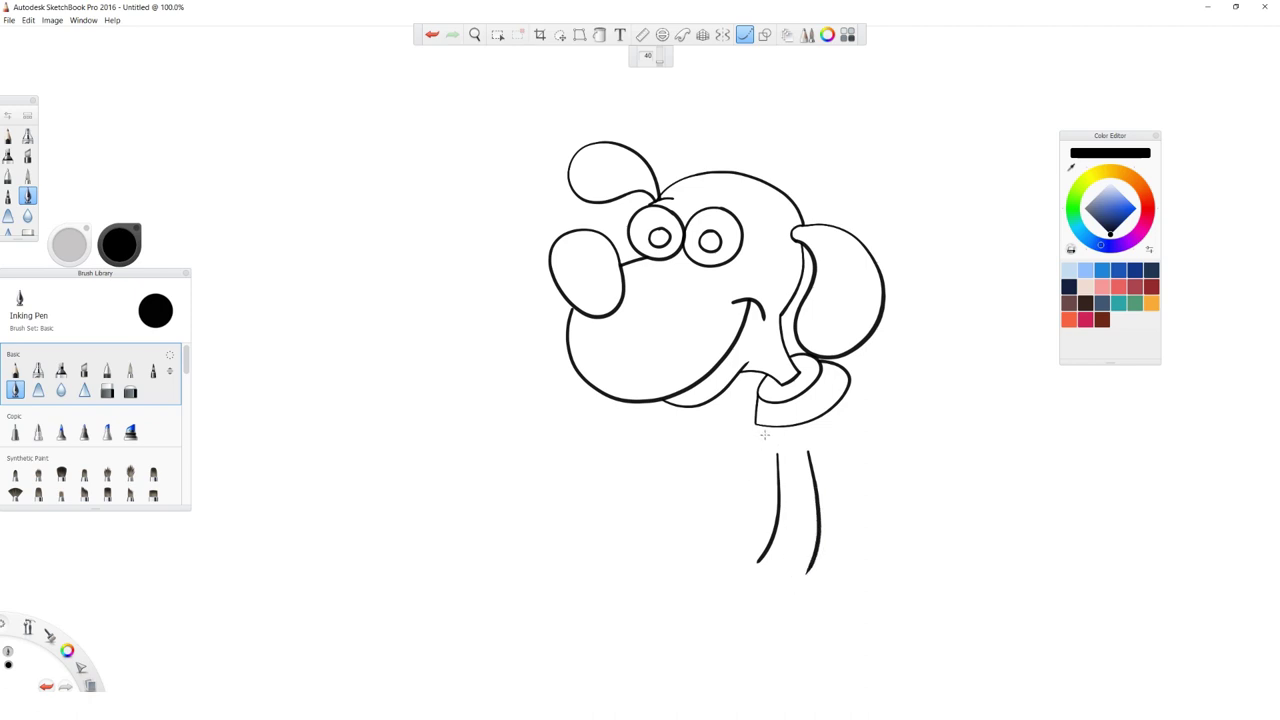
mouse_move(754, 424)
mouse_down()
mouse_move(755, 482)
mouse_move(781, 547)
mouse_up()
drag(754, 502, 740, 558)
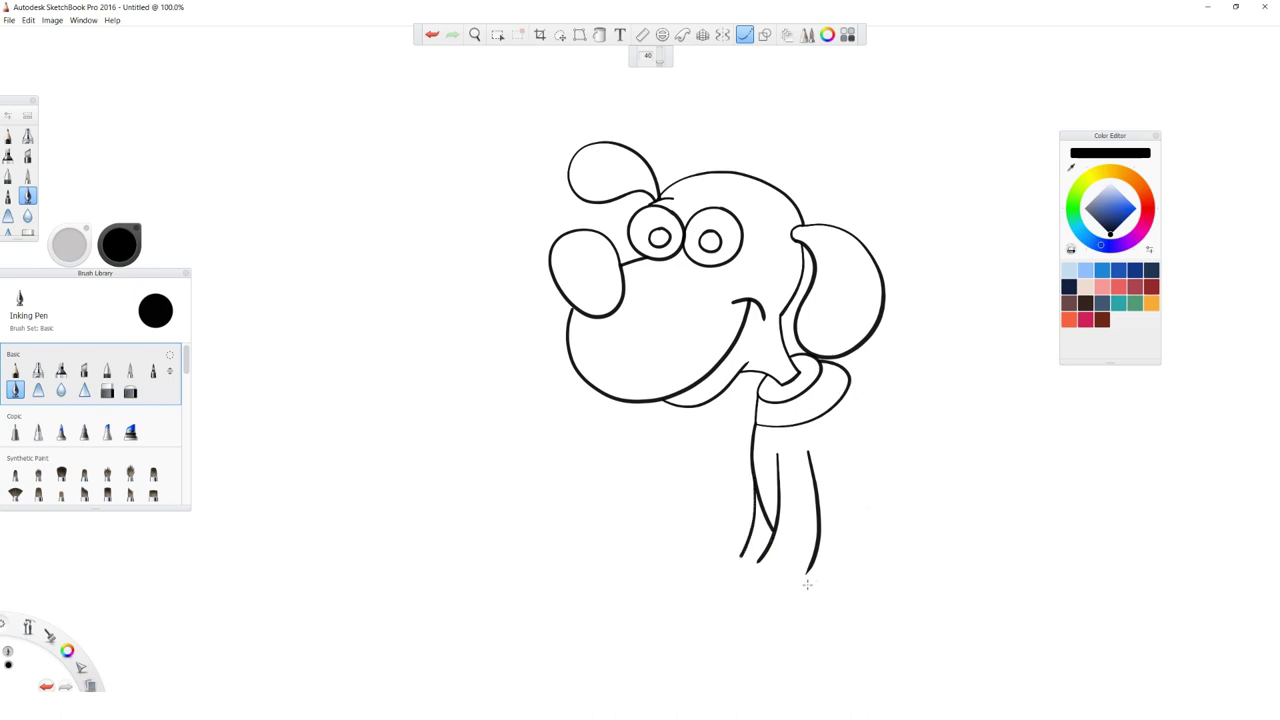
Draw a toed paw on the near front leg and a partly hidden paw on the far front leg
mouse_move(757, 561)
mouse_down()
mouse_move(727, 552)
mouse_move(709, 569)
mouse_move(724, 603)
mouse_move(754, 595)
mouse_move(732, 579)
mouse_move(740, 616)
mouse_move(771, 609)
mouse_move(754, 605)
mouse_move(755, 620)
mouse_move(782, 618)
mouse_move(790, 591)
mouse_move(779, 584)
mouse_move(780, 617)
mouse_move(797, 621)
mouse_move(803, 568)
mouse_up()
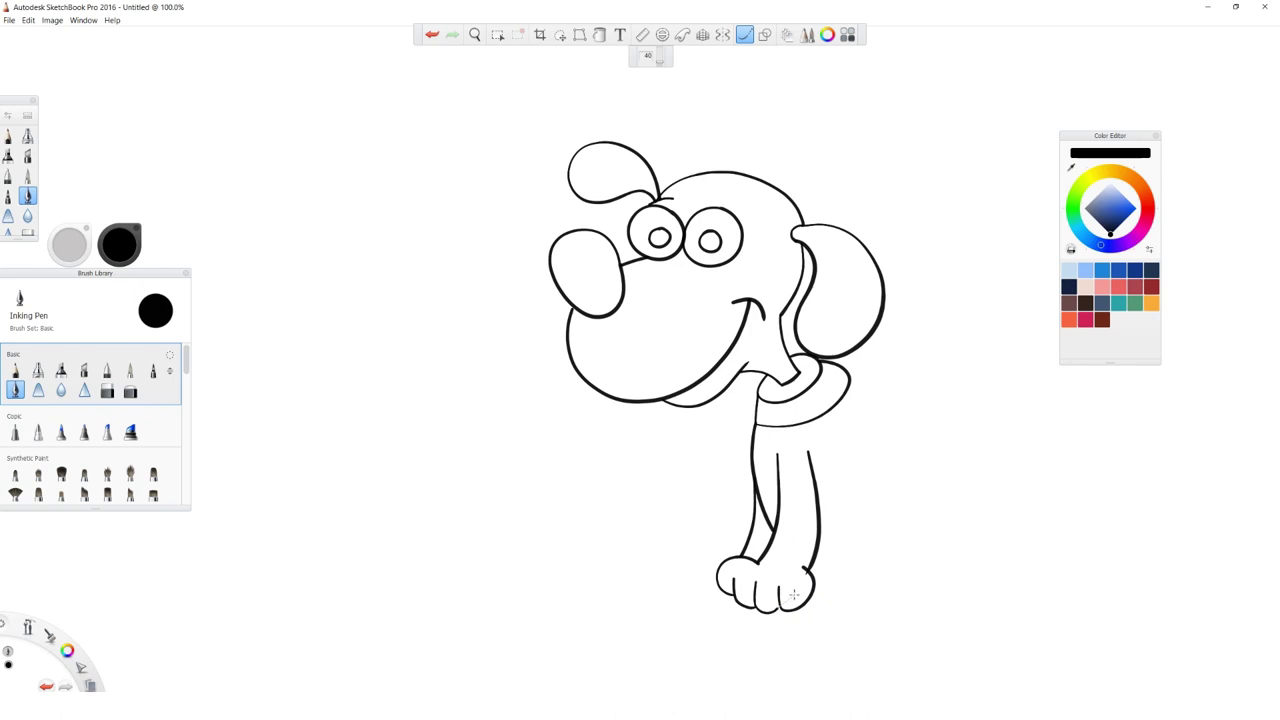
key(ctrl+z)
click(794, 596)
mouse_move(744, 544)
mouse_down()
mouse_move(709, 540)
mouse_move(697, 557)
mouse_move(707, 590)
mouse_up()
Draw the sloping back, the rounded haunch, and the near hind foot with its toes
mouse_move(867, 390)
mouse_down()
mouse_move(969, 480)
mouse_move(976, 518)
mouse_move(960, 545)
mouse_up()
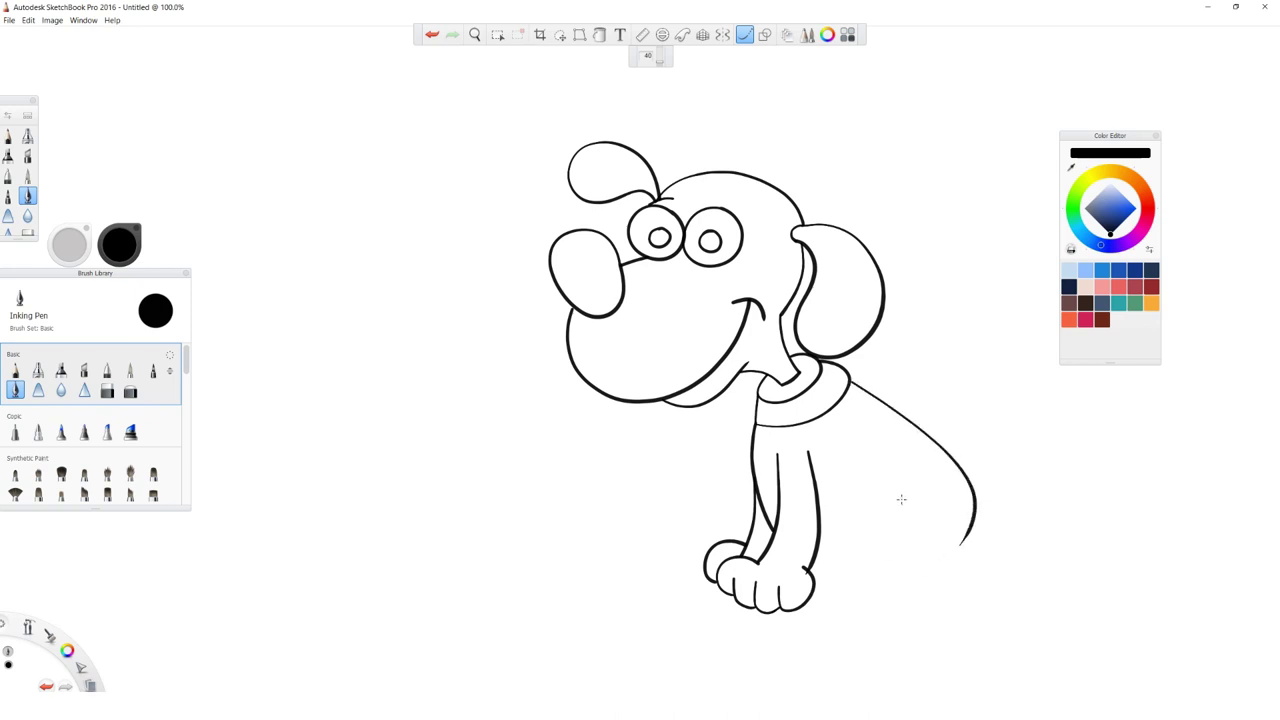
mouse_move(909, 467)
mouse_down()
mouse_move(852, 471)
mouse_move(836, 524)
mouse_move(872, 565)
mouse_move(922, 568)
mouse_move(907, 595)
mouse_move(891, 586)
mouse_move(897, 570)
mouse_move(829, 574)
mouse_move(824, 612)
mouse_move(855, 617)
mouse_move(841, 593)
mouse_move(843, 622)
mouse_move(871, 618)
mouse_move(855, 616)
mouse_move(868, 632)
mouse_move(891, 609)
mouse_move(875, 596)
mouse_move(894, 626)
mouse_move(926, 594)
mouse_move(973, 593)
mouse_move(961, 540)
mouse_up()
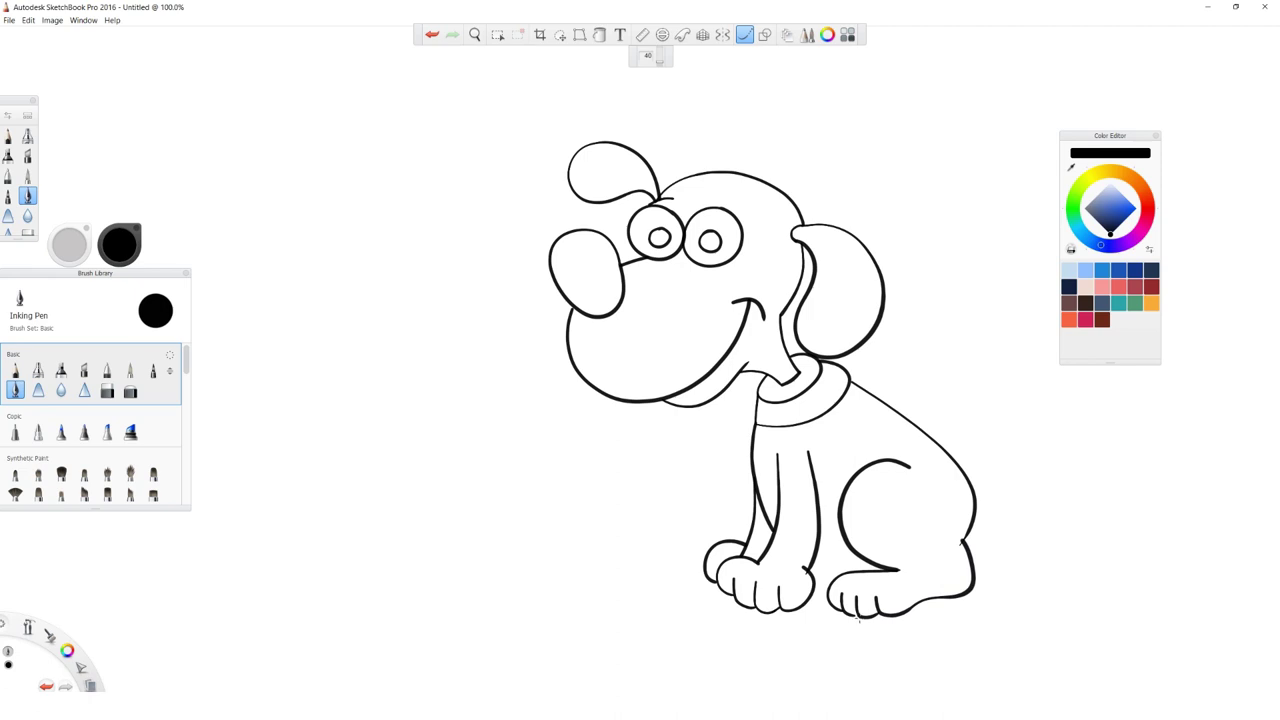
drag(868, 618, 873, 606)
key(ctrl+z)
key(ctrl+y)
Draw the belly line and the far hind paw between the front and hind legs
drag(810, 553, 886, 560)
mouse_move(826, 574)
mouse_down()
mouse_move(803, 592)
mouse_move(808, 606)
mouse_up()
key(ctrl+z)
key(ctrl+z)
drag(826, 582, 819, 604)
Draw a curved pointed tail at the rump and outline a wavy patch along the upper back
mouse_move(972, 525)
mouse_down()
mouse_move(1021, 443)
mouse_move(1006, 385)
mouse_move(1041, 463)
mouse_move(1044, 512)
mouse_move(1001, 554)
mouse_move(955, 550)
mouse_up()
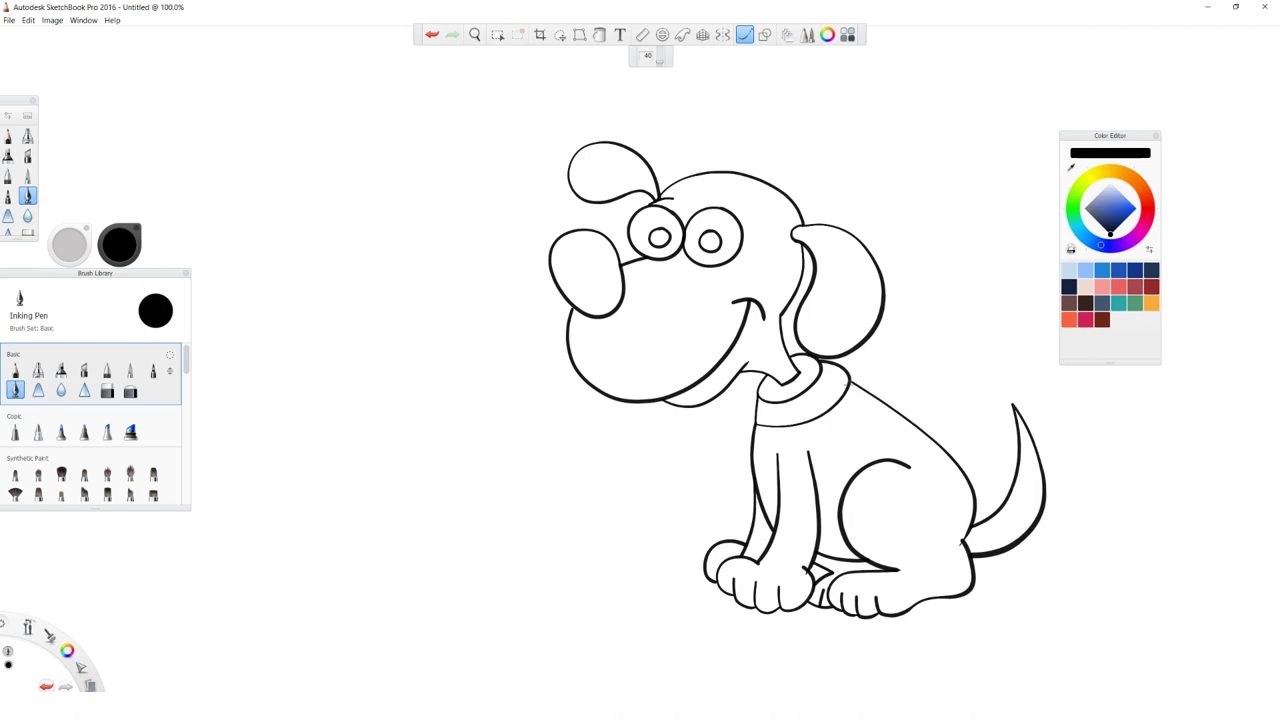
mouse_move(846, 386)
mouse_down()
mouse_move(851, 418)
mouse_move(893, 430)
mouse_up()
key(ctrl+z)
mouse_move(849, 383)
mouse_down()
mouse_move(863, 421)
mouse_move(910, 428)
mouse_move(942, 446)
mouse_up()
Draw an oval highlight outline inside the nose and curved eyebrows above both eyes
mouse_move(596, 243)
mouse_down()
mouse_move(585, 268)
mouse_move(618, 298)
mouse_move(624, 284)
mouse_move(588, 228)
mouse_up()
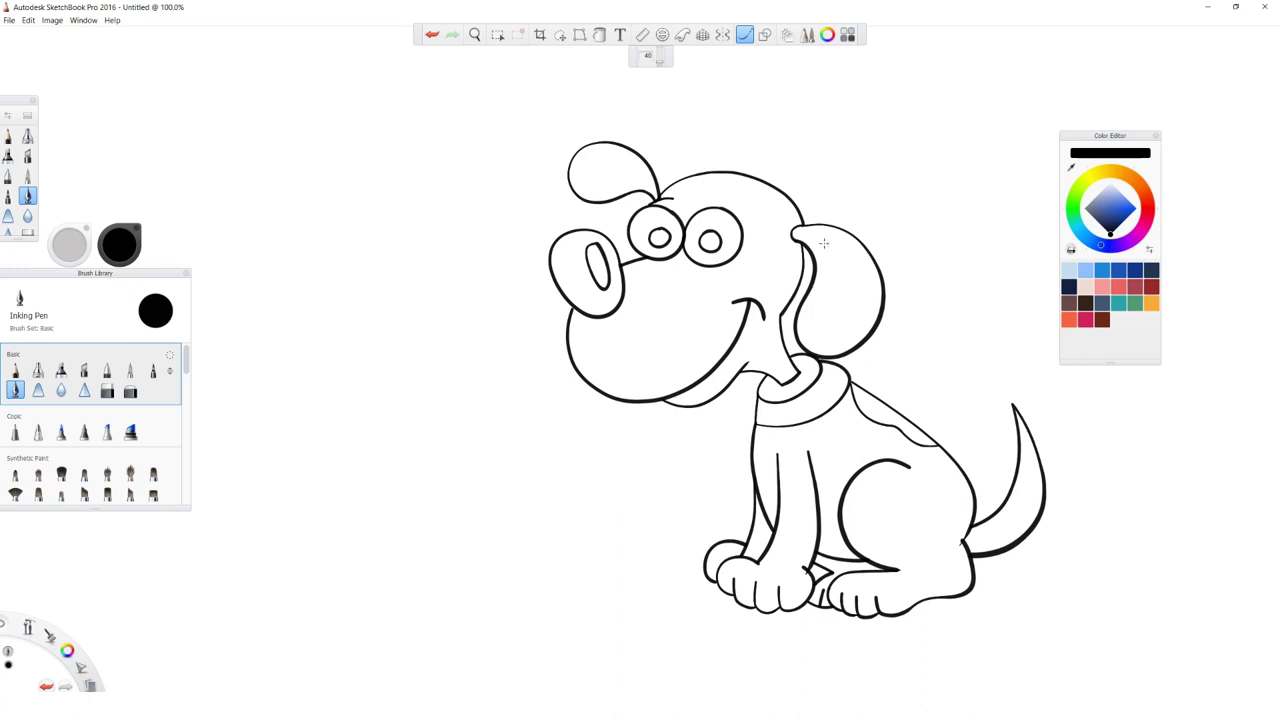
mouse_move(716, 196)
mouse_down()
mouse_move(730, 186)
mouse_move(745, 203)
mouse_move(682, 182)
mouse_move(662, 196)
mouse_up()
key(ctrl+z)
Draw a narrow band across the front of the collar and a dividing line near the tail tip
drag(788, 404, 798, 424)
key(ctrl+z)
mouse_move(1037, 451)
mouse_down()
mouse_move(1022, 466)
mouse_move(1042, 461)
mouse_up()
Mix a dark orange-brown and flood fill both ears, the back patch and the tail tip with it
click(1103, 321)
click(1151, 302)
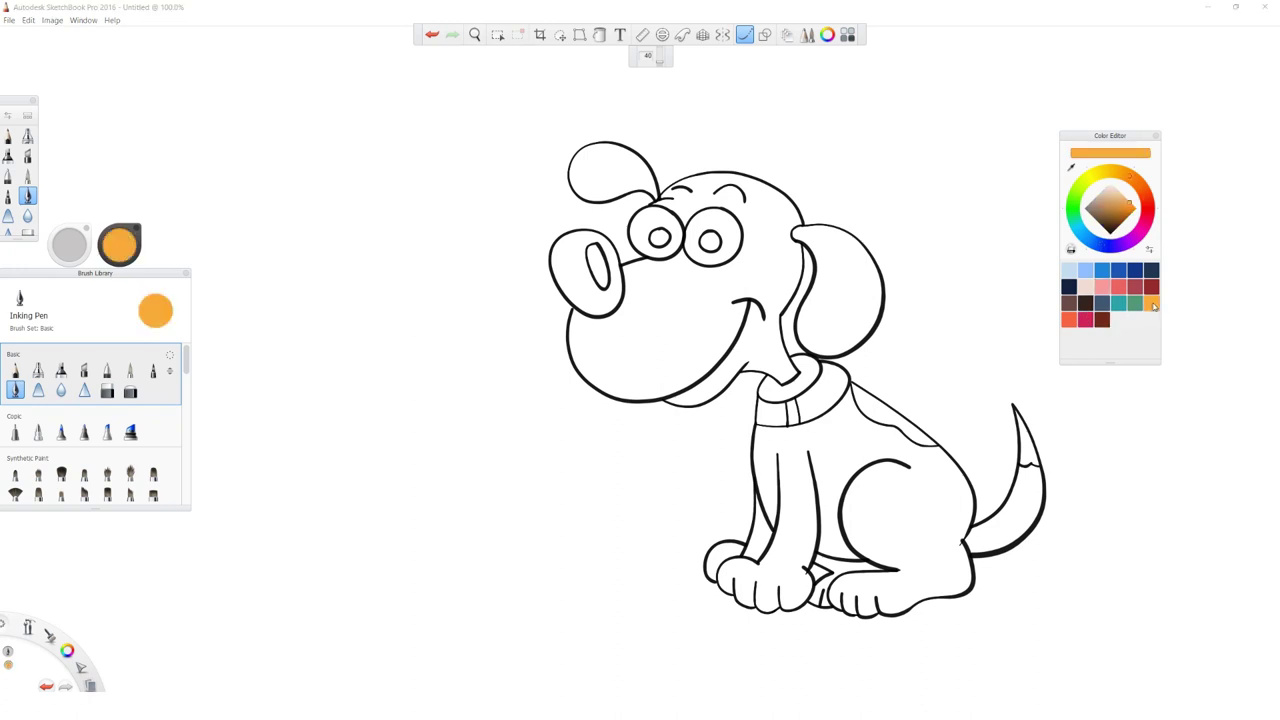
drag(1132, 206, 1129, 223)
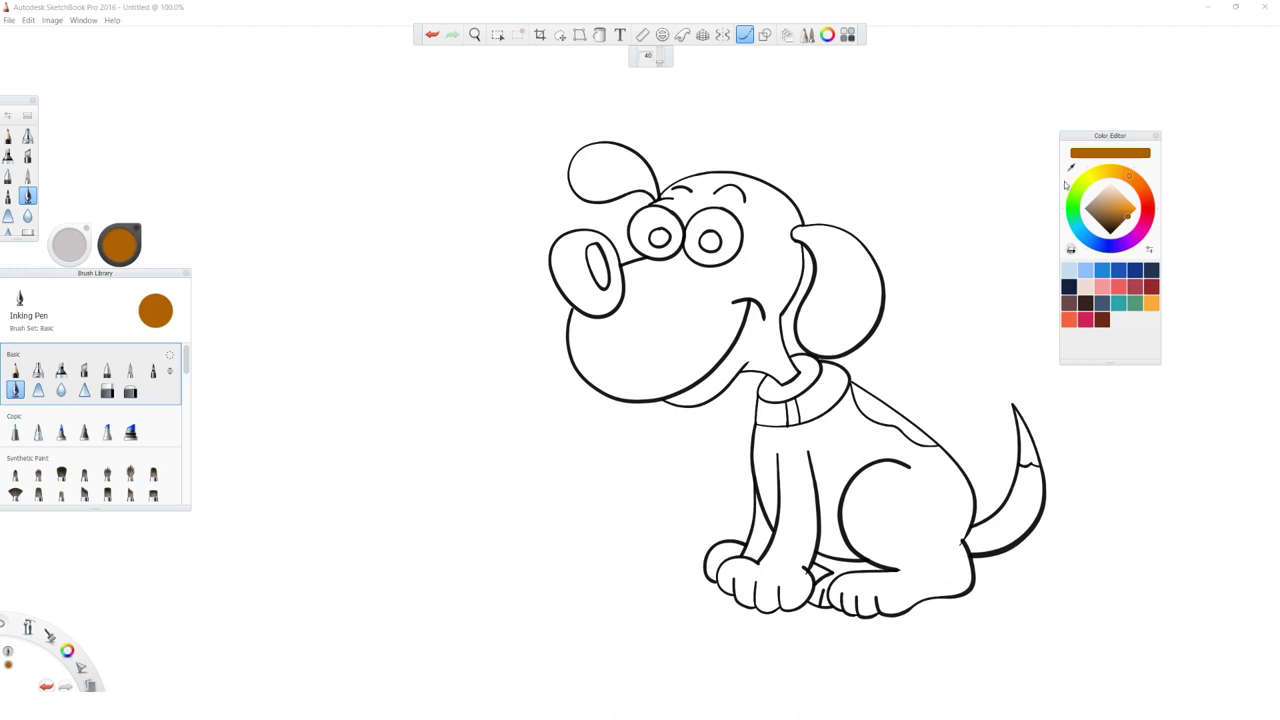
click(600, 36)
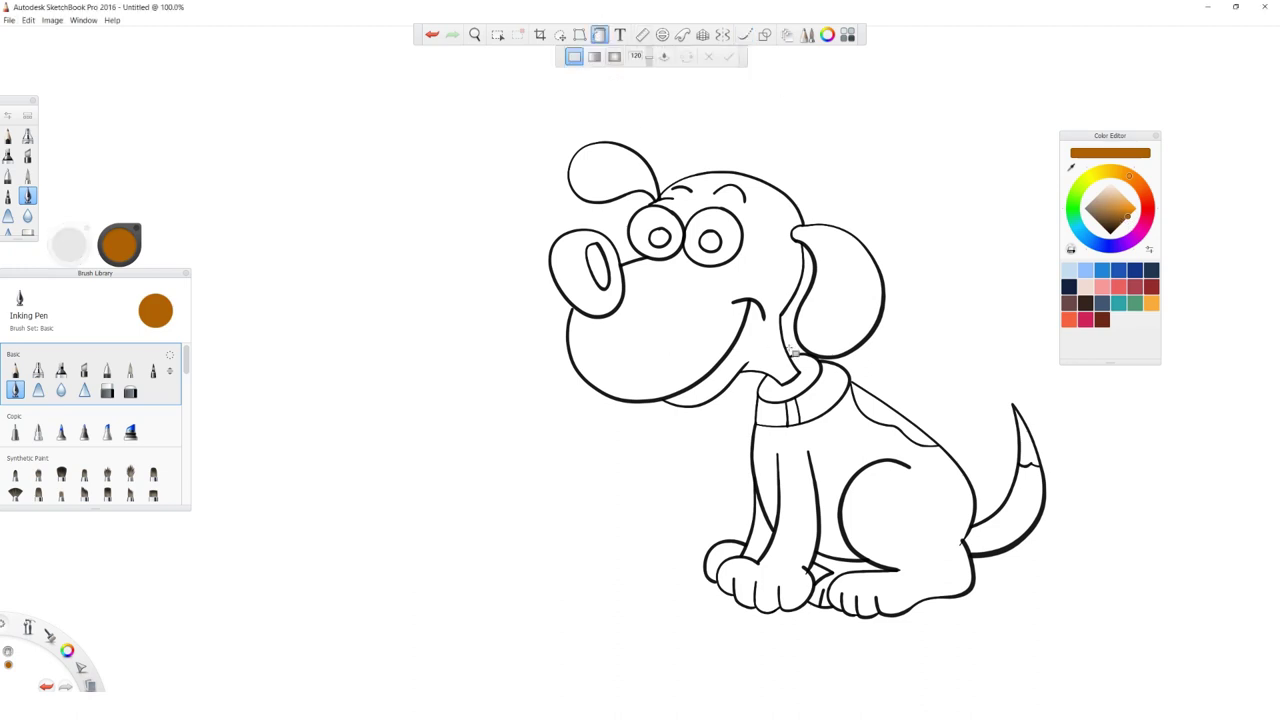
click(845, 313)
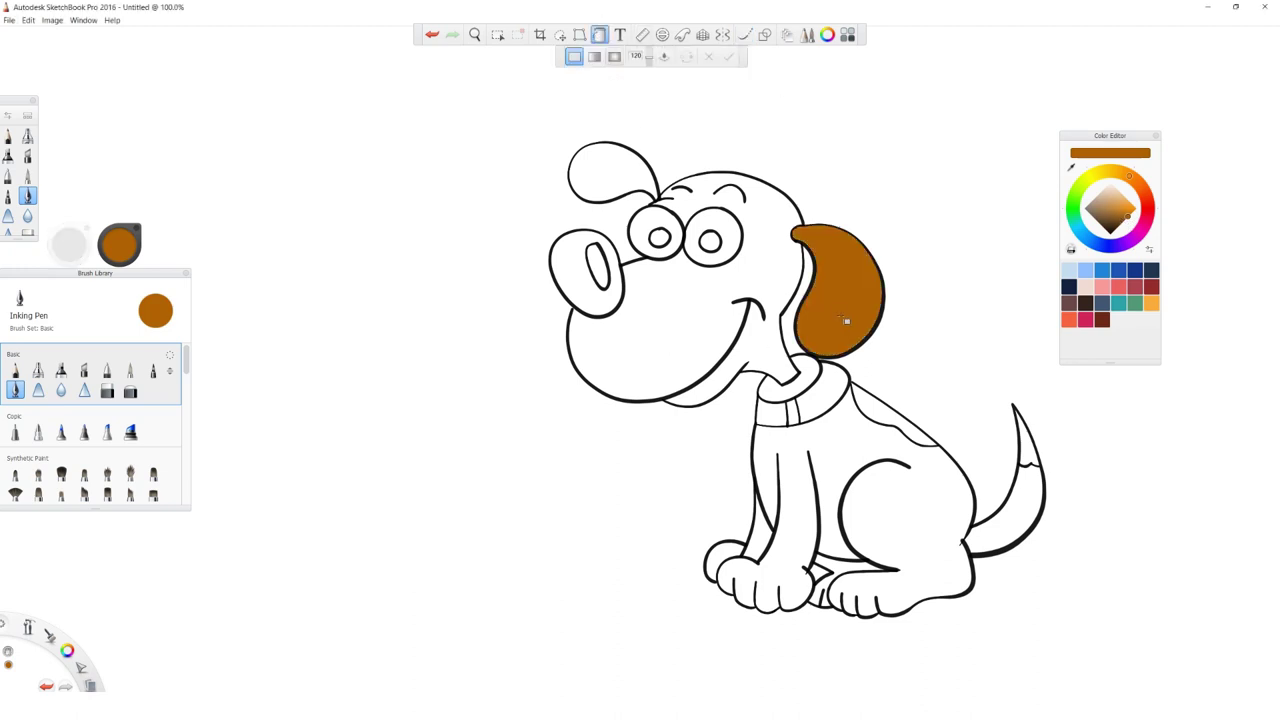
click(620, 174)
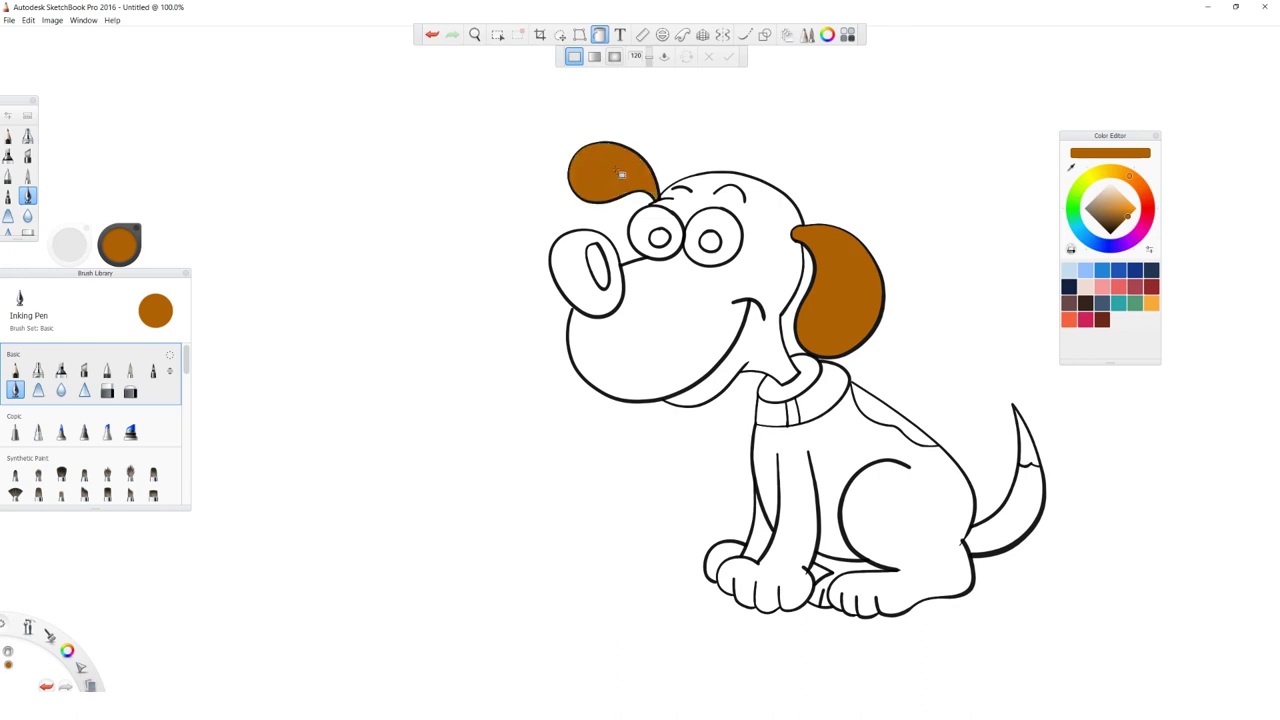
click(884, 416)
click(1030, 457)
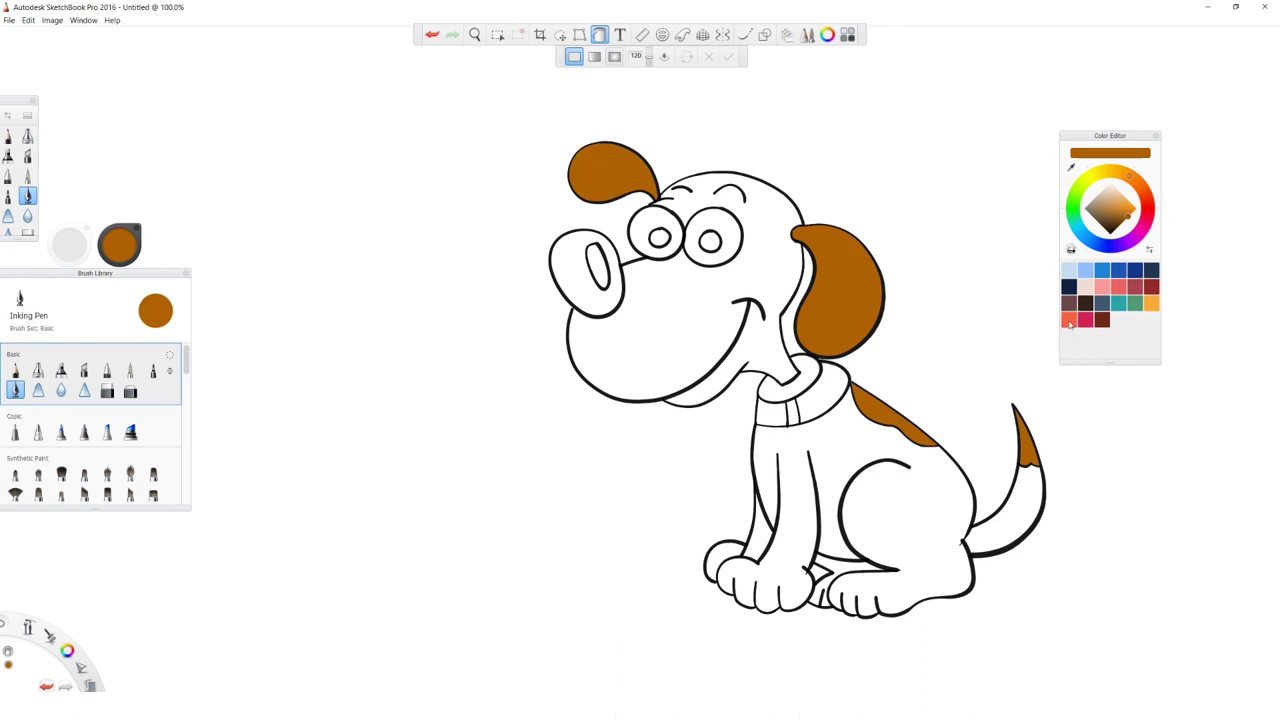
Flood fill both pupils and the nose around its highlight with black
click(1069, 286)
click(1110, 235)
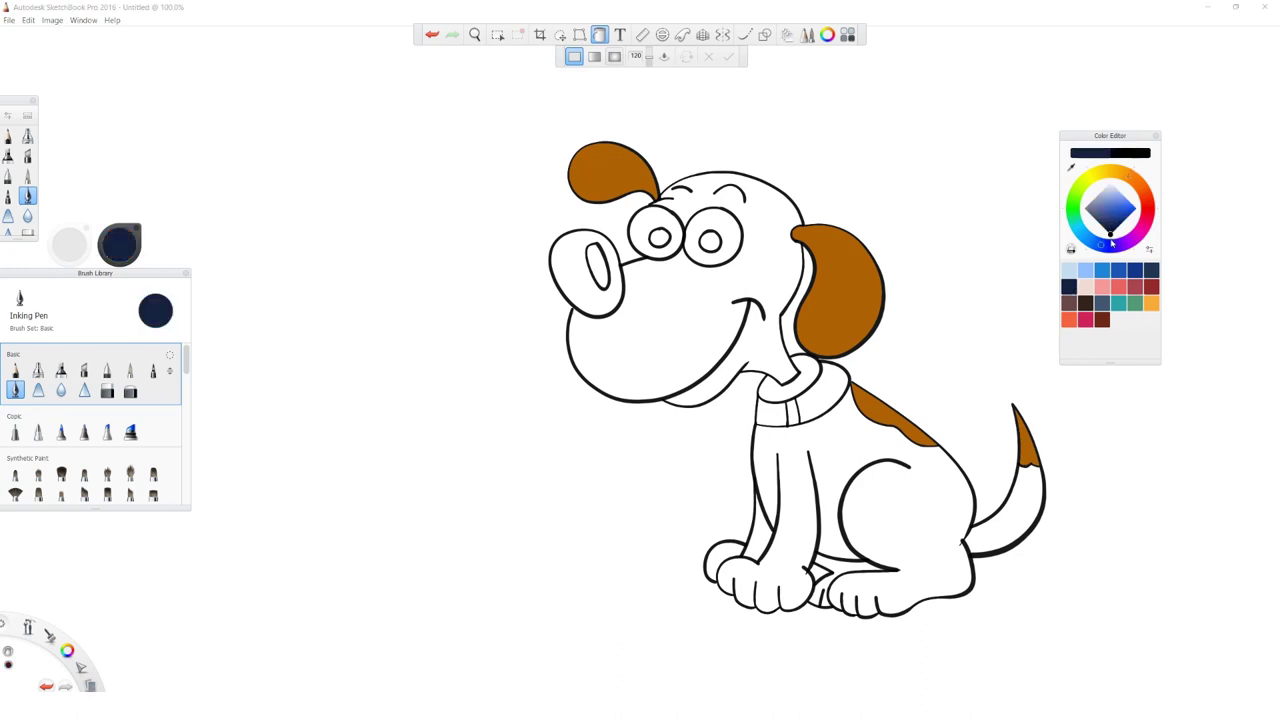
click(710, 242)
click(658, 240)
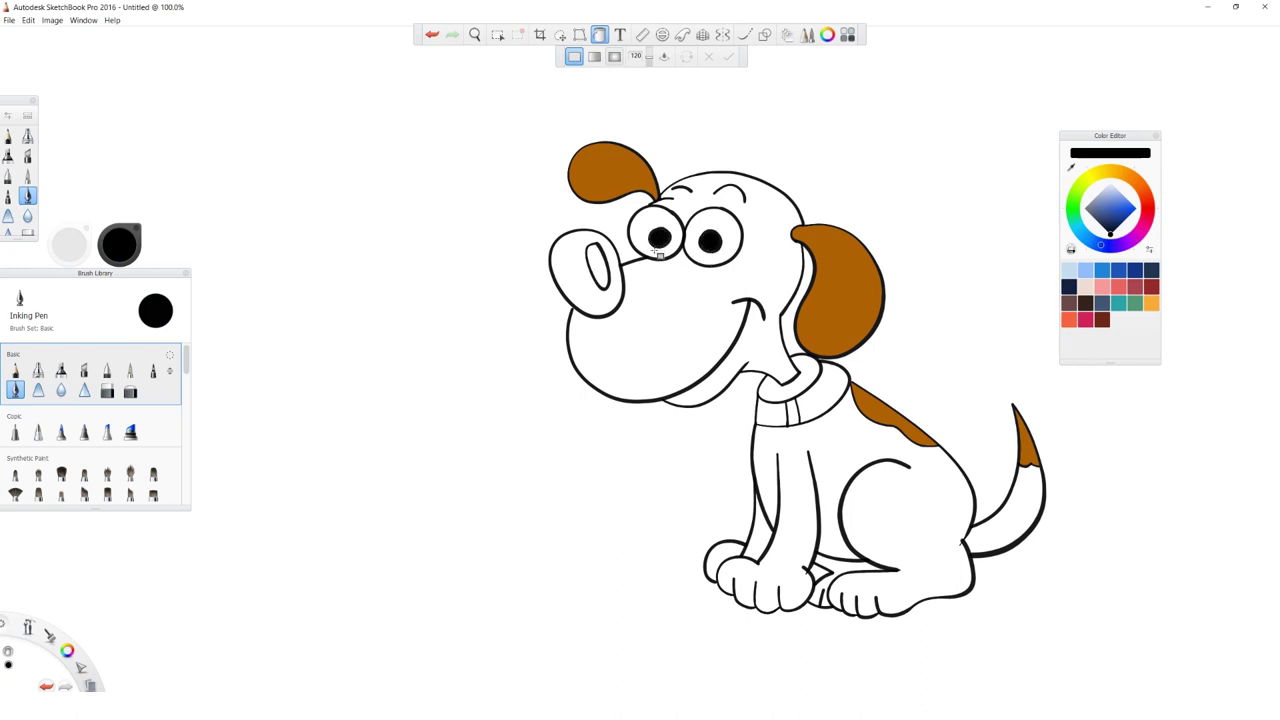
click(586, 290)
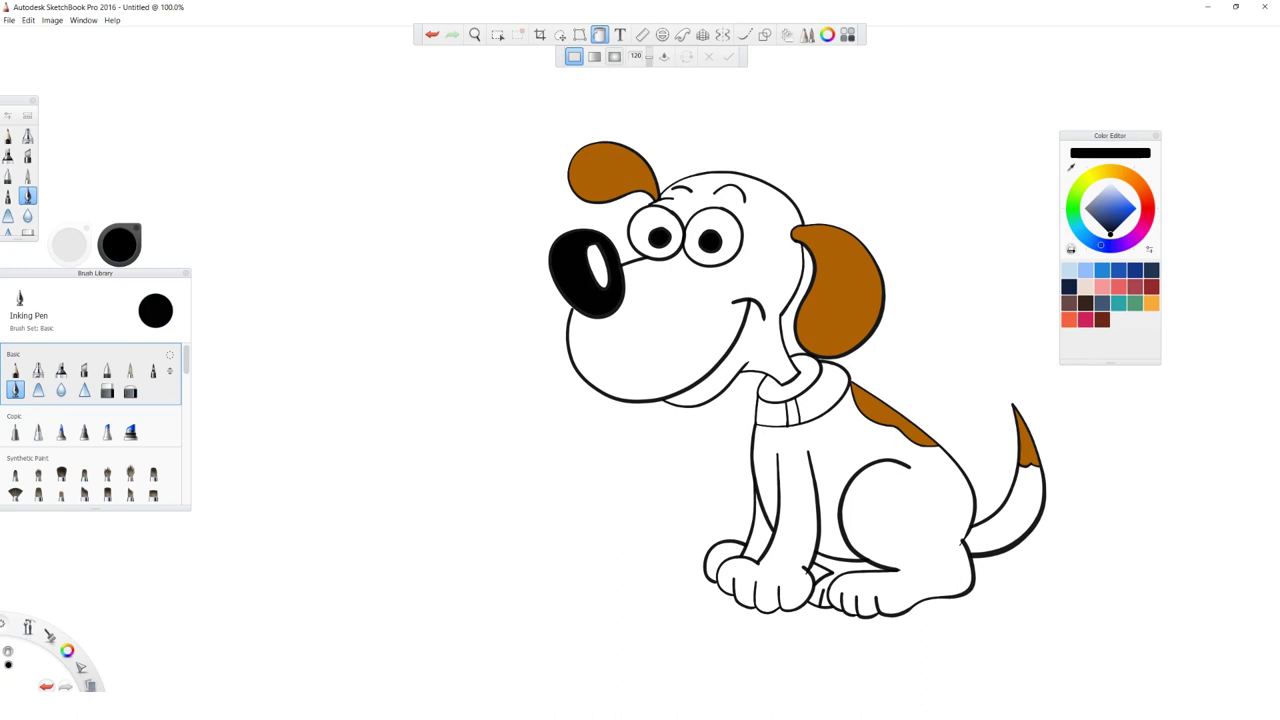
Flood fill the collar sections on both sides of the narrow band with light orange
click(1151, 304)
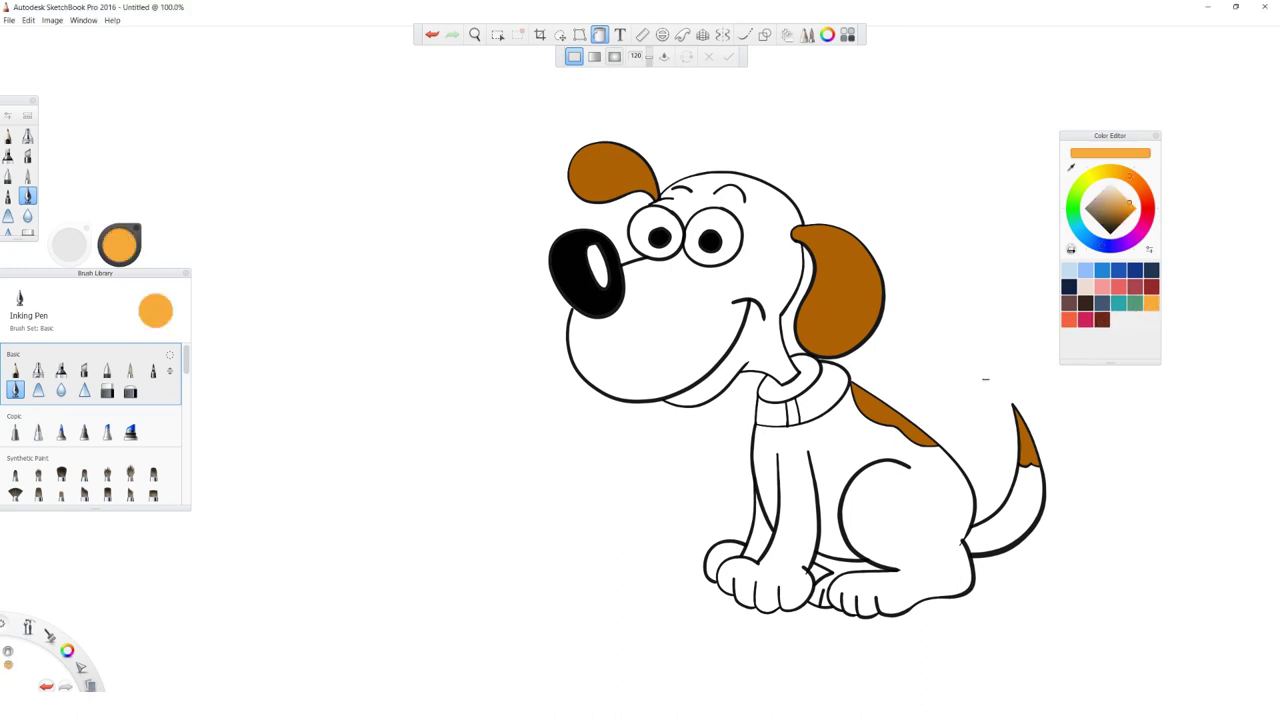
click(819, 404)
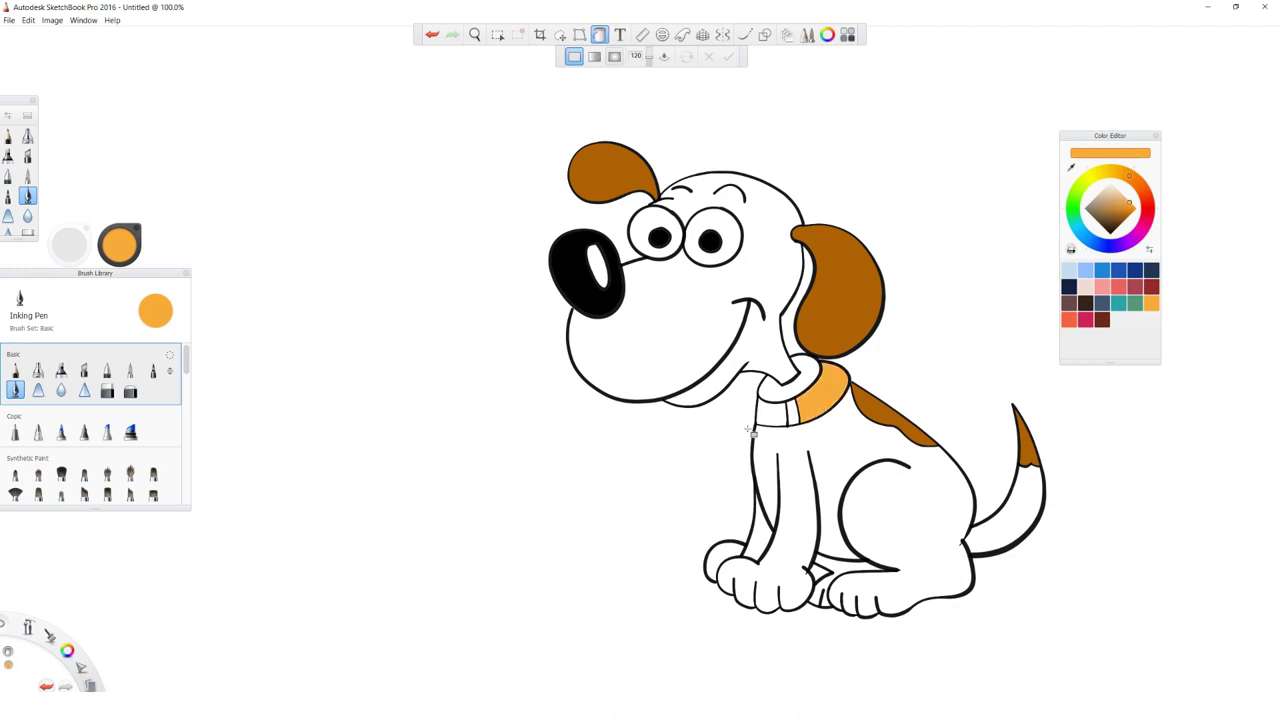
click(772, 420)
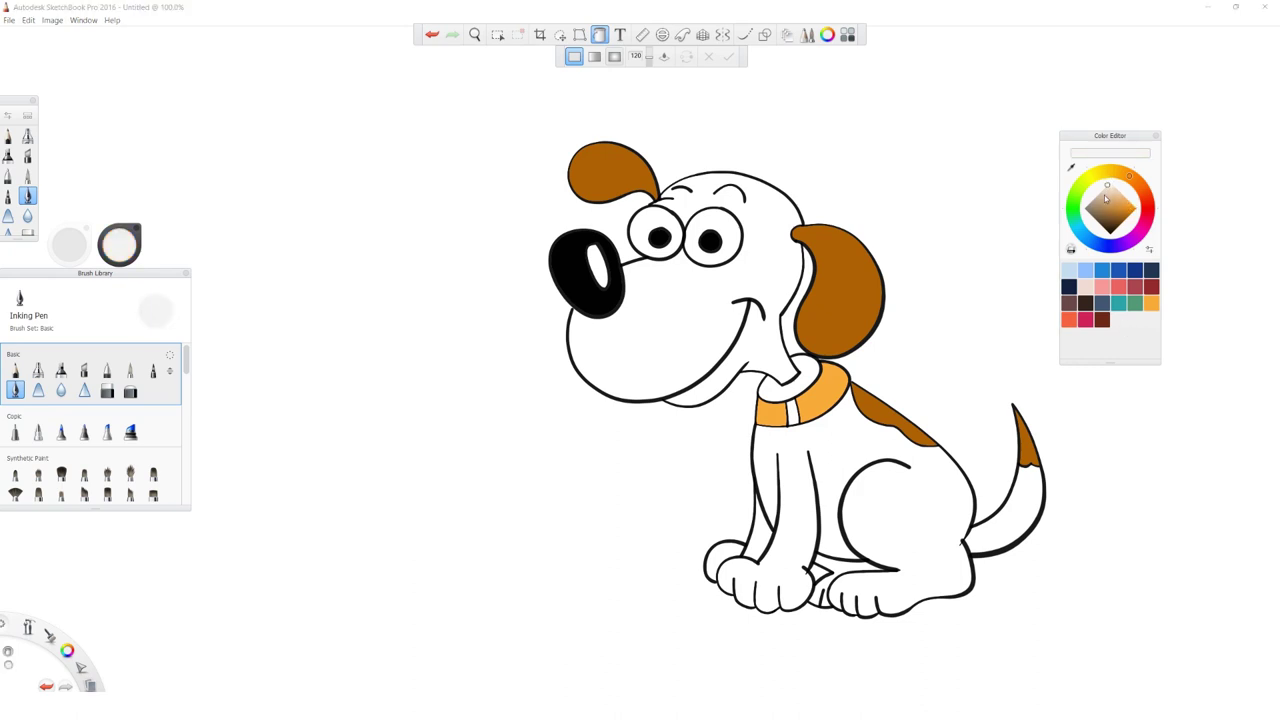
Add a small white highlight dot to the pupil of the eye nearer the long hanging ear
click(745, 36)
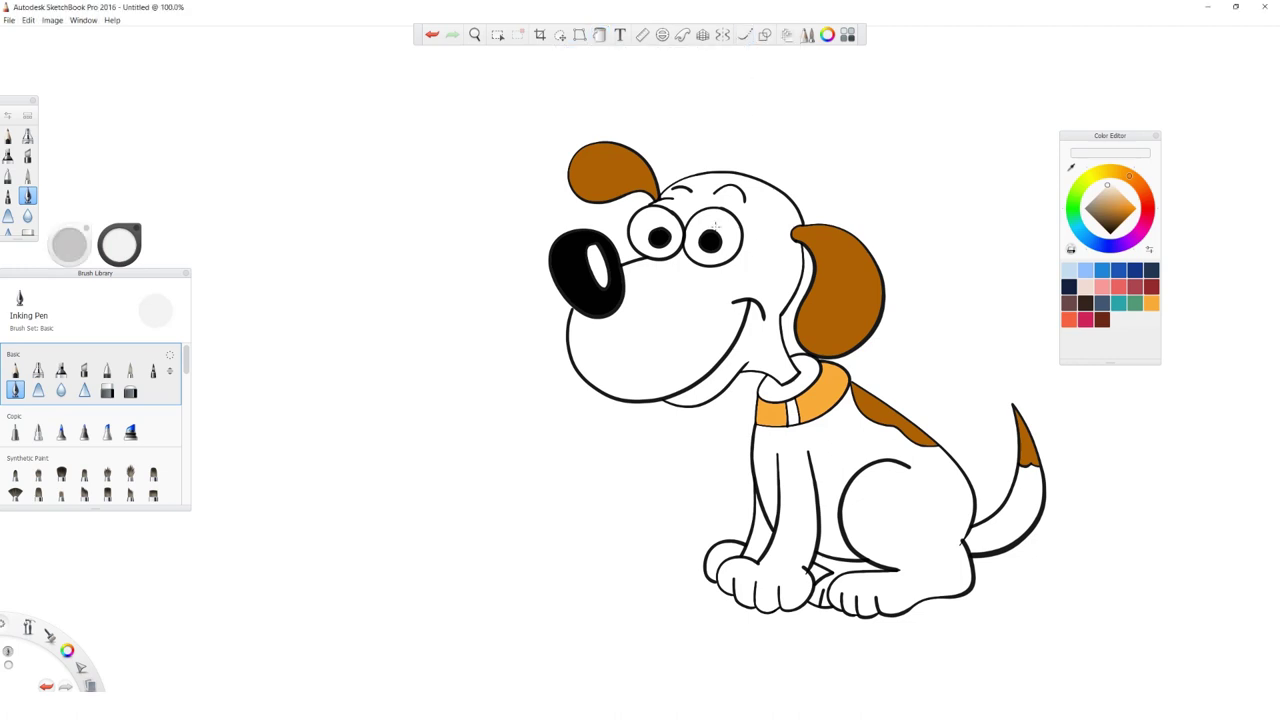
click(711, 240)
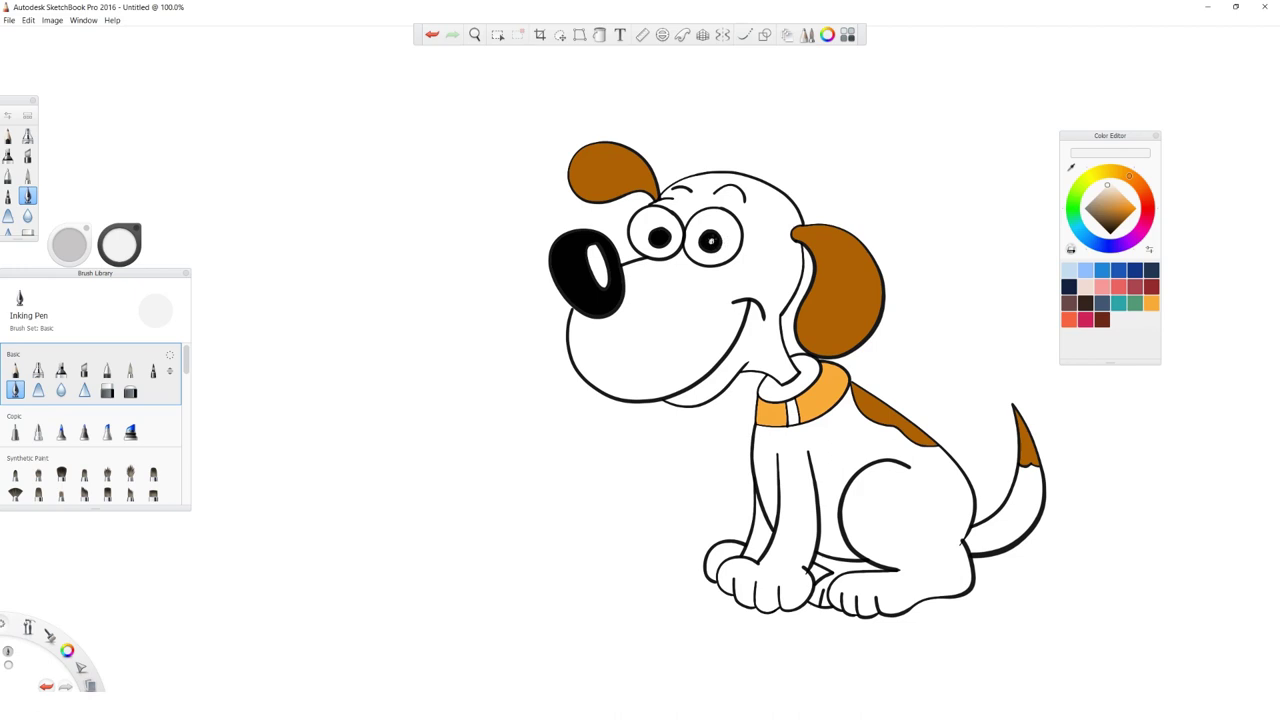